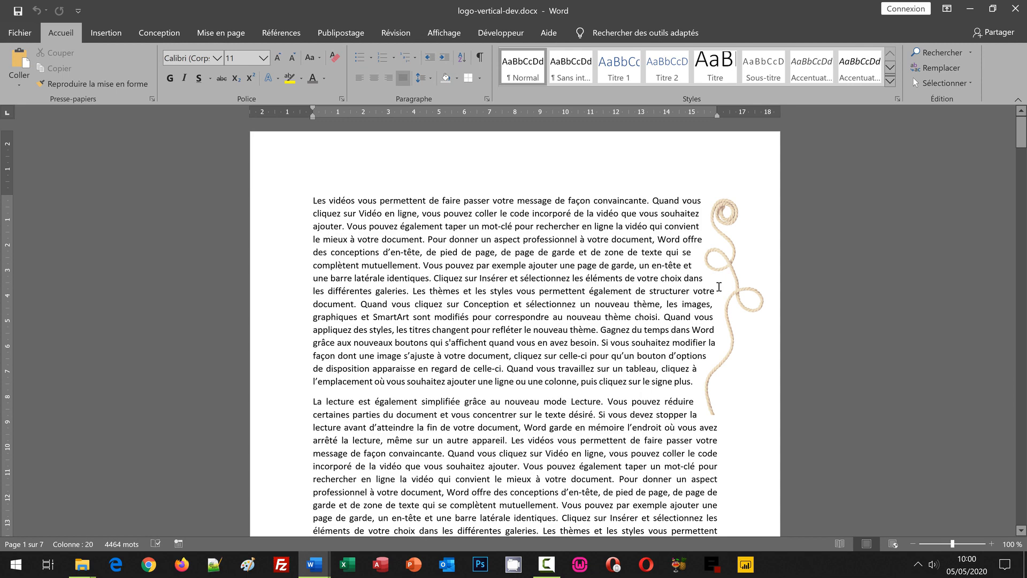
Step: Examine how the rope picture repeats beside the text across the pages of logo-vertical-dev.docx
scroll(719, 287, "down", 6)
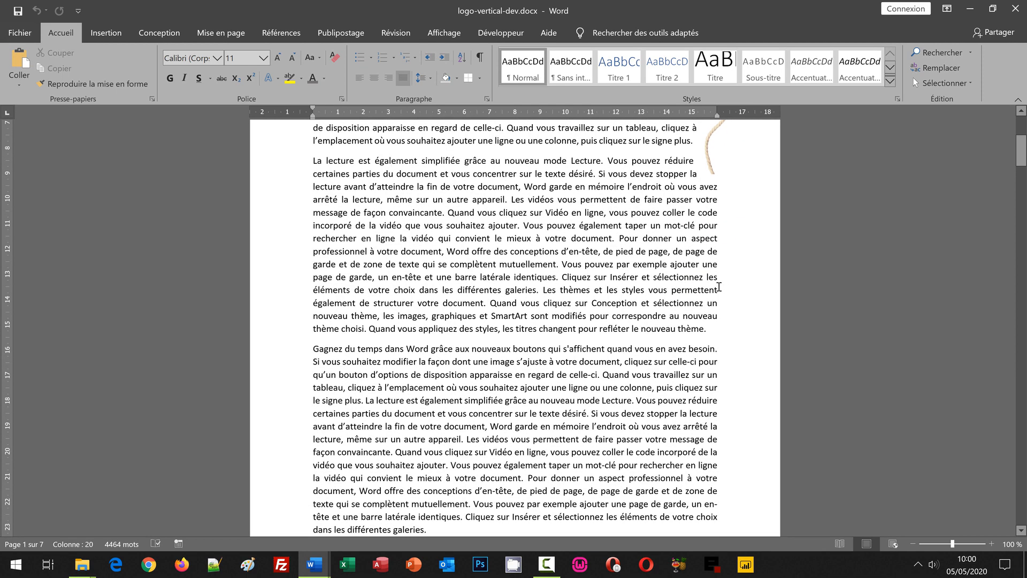
scroll(719, 287, "down", 6)
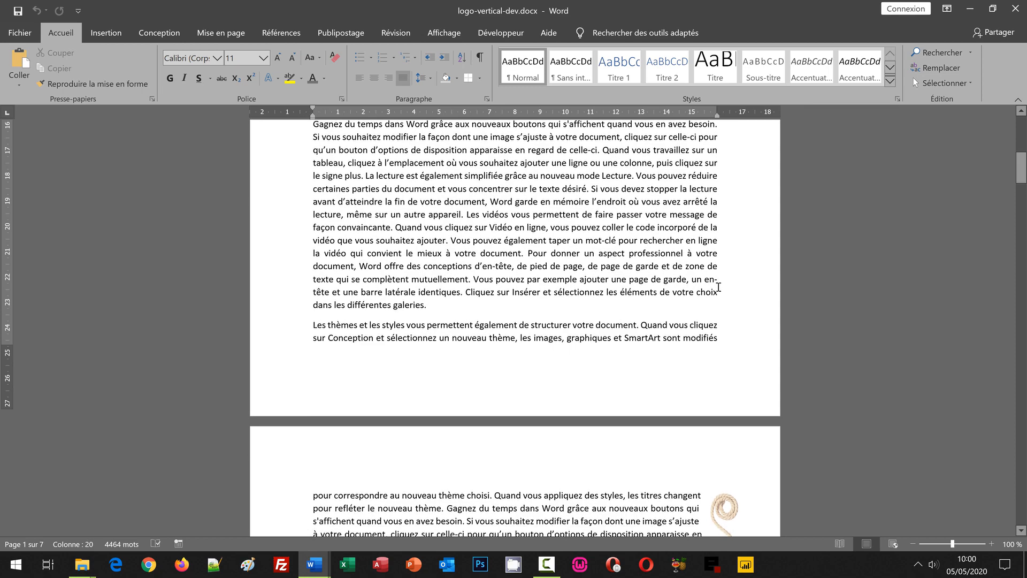
scroll(719, 287, "down", 6)
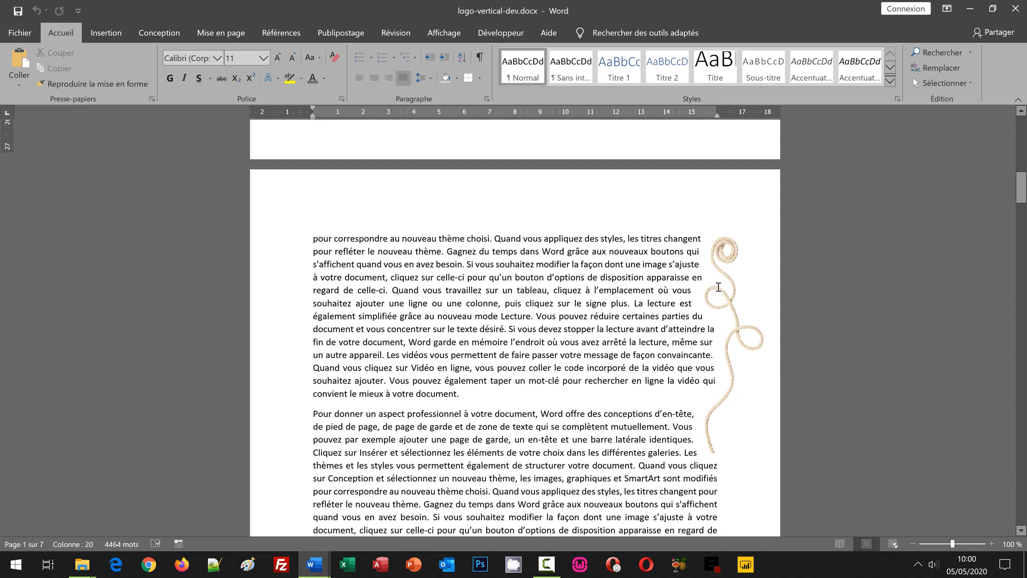
scroll(719, 287, "down", 7)
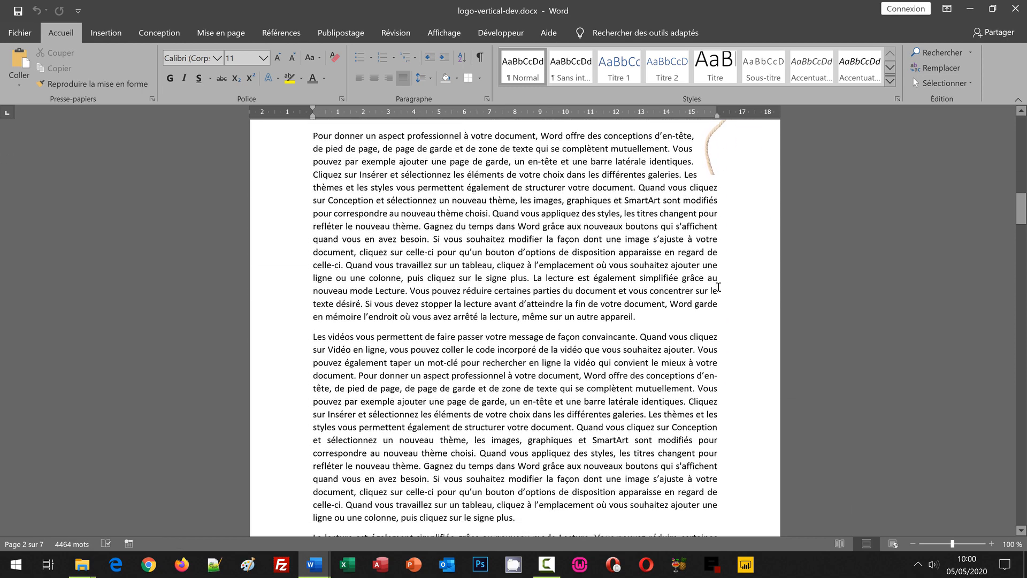
scroll(718, 287, "down", 3)
scroll(718, 286, "down", 3)
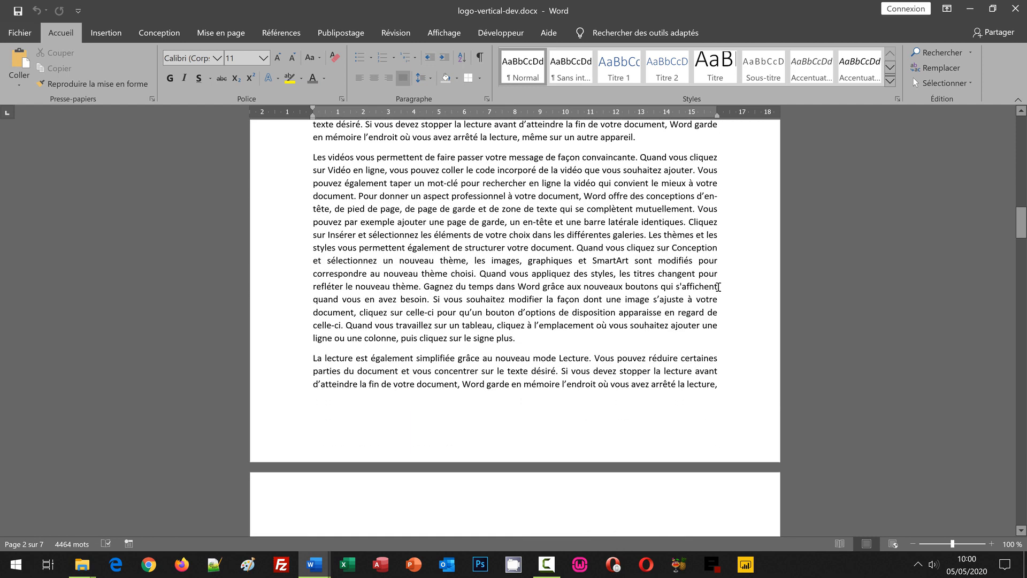
scroll(718, 287, "down", 4)
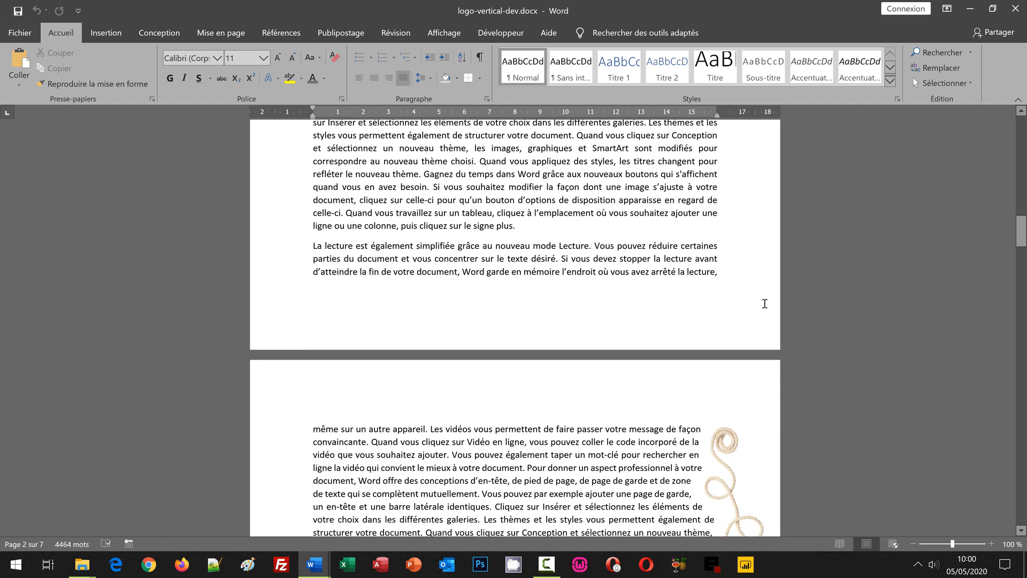
scroll(764, 304, "down", 11)
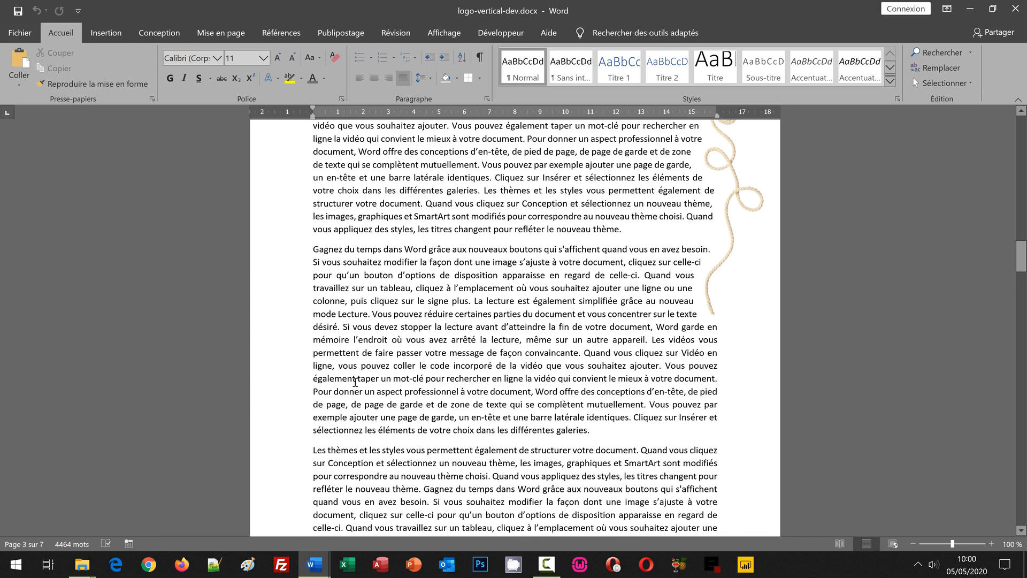
Step: Switch to logo-vertical.docx and insert the image corde.png from this device into the page header
mouse_move(315, 565)
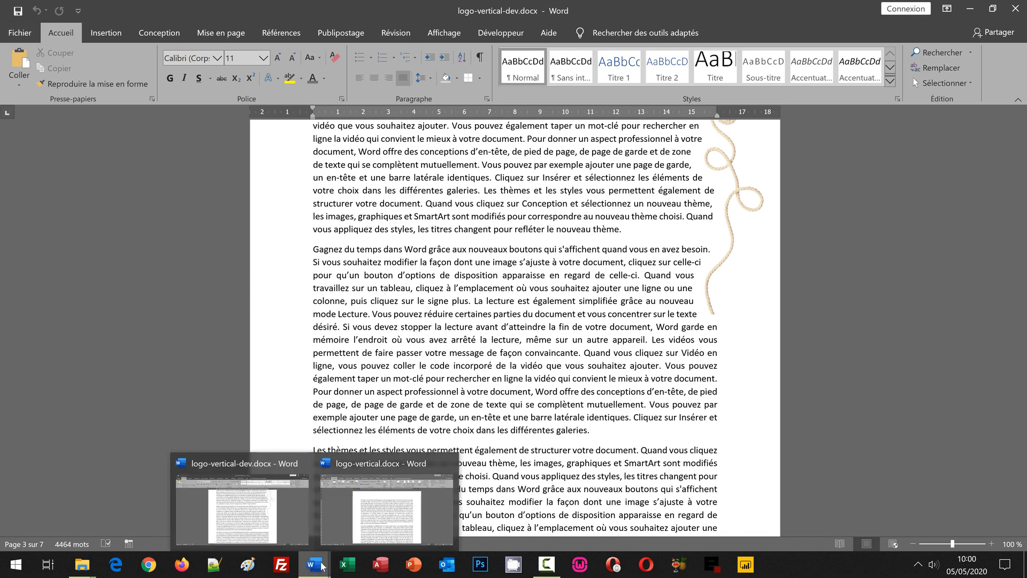
left_click(412, 509)
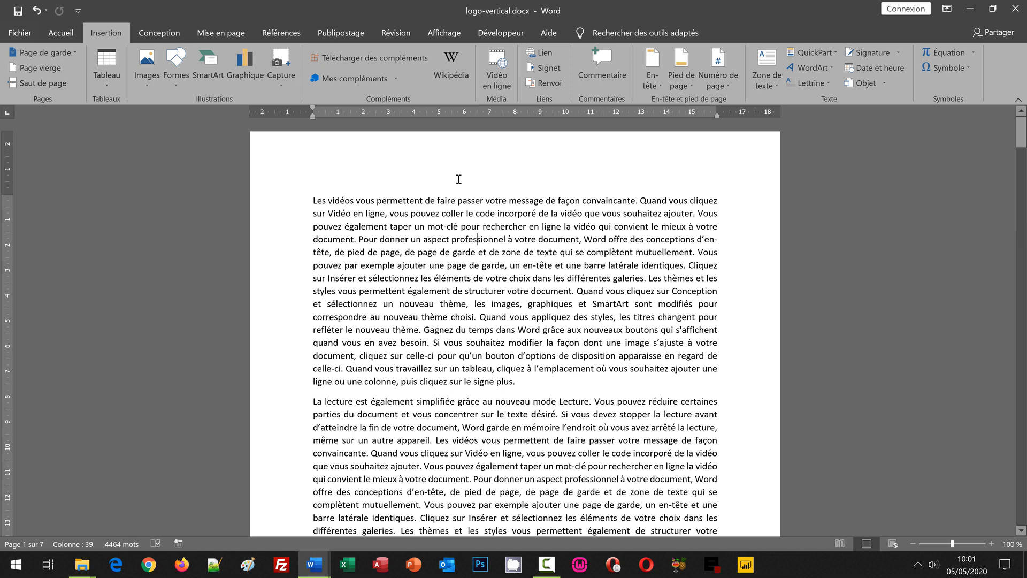
double_click(416, 166)
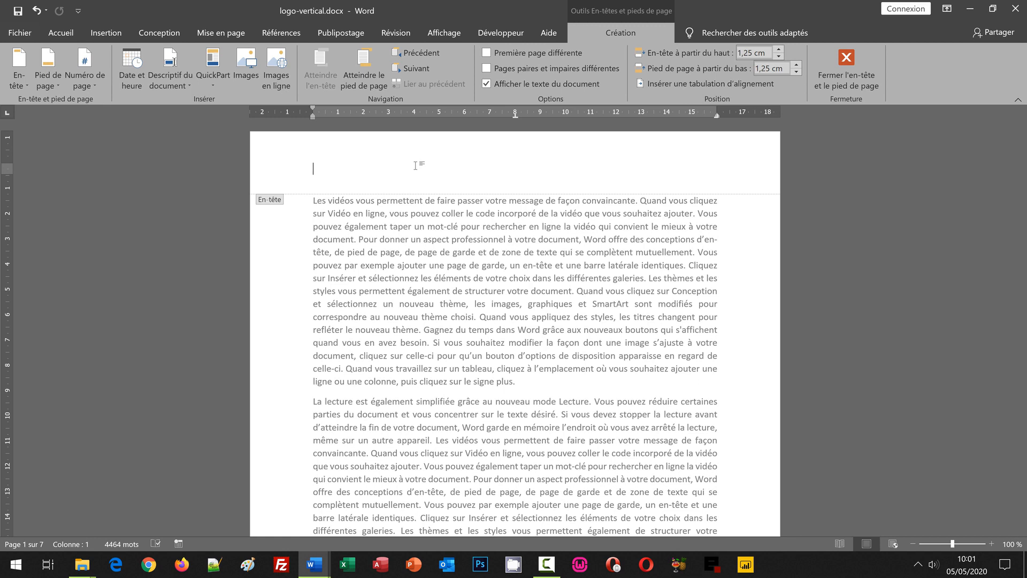
left_click(99, 33)
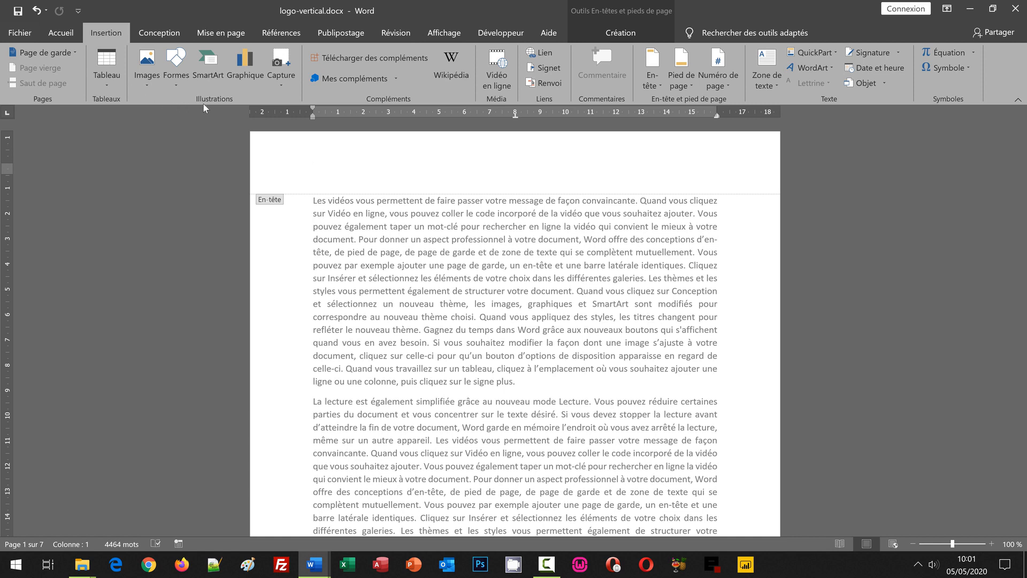
left_click(145, 86)
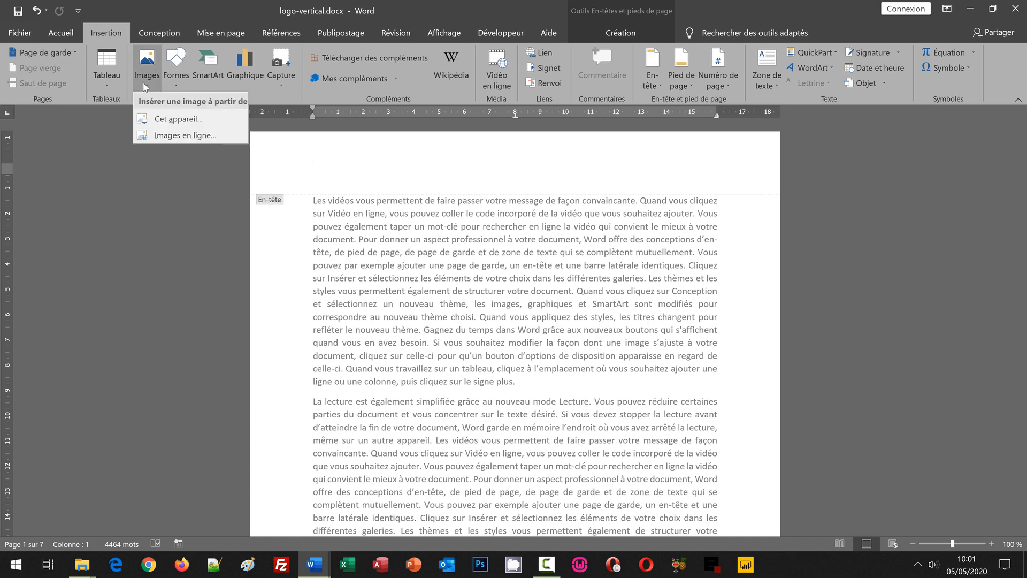
left_click(179, 118)
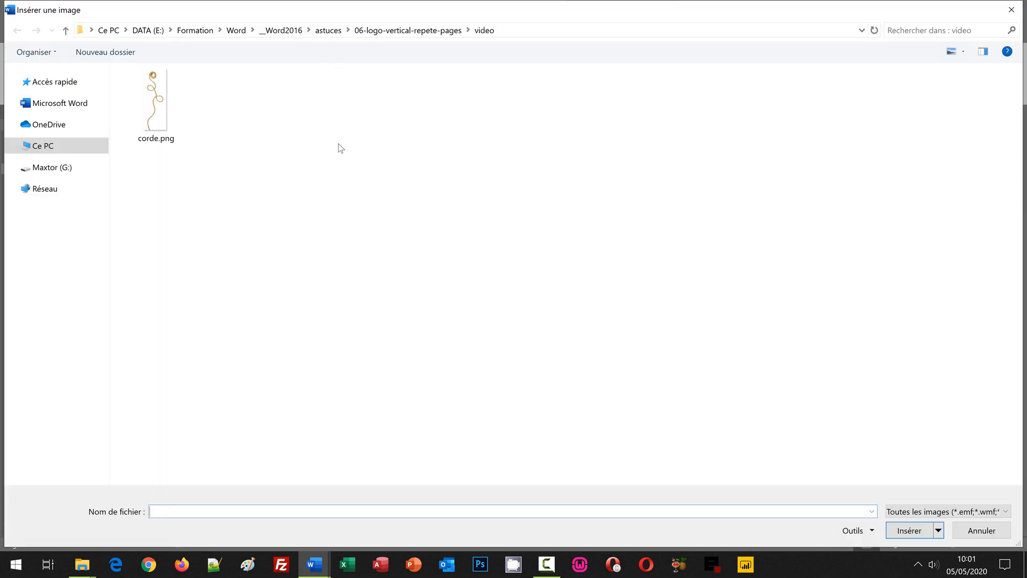
double_click(162, 110)
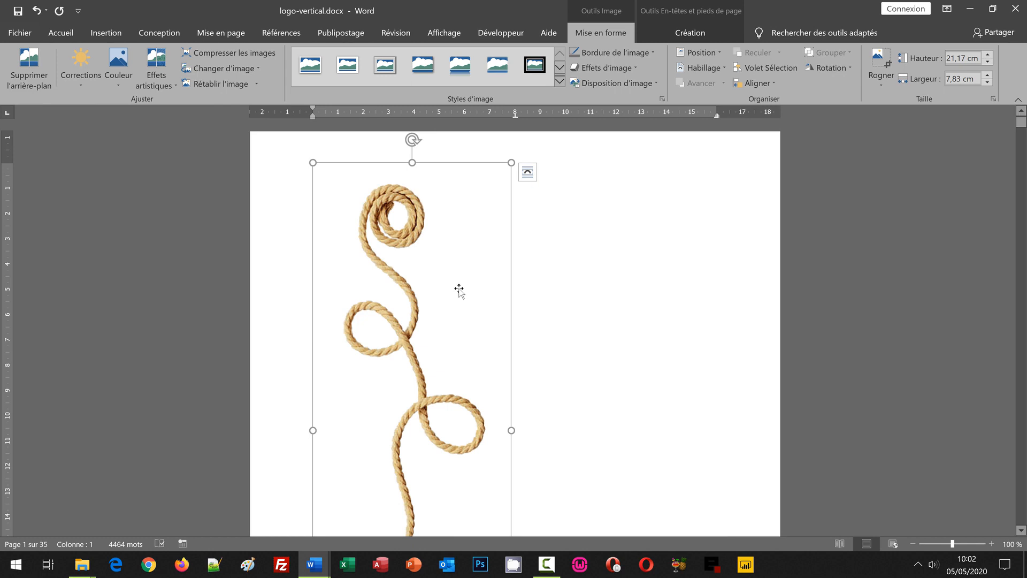
Step: Apply square text wrapping to the rope picture in the header
scroll(685, 332, "down", 3)
scroll(683, 328, "down", 6)
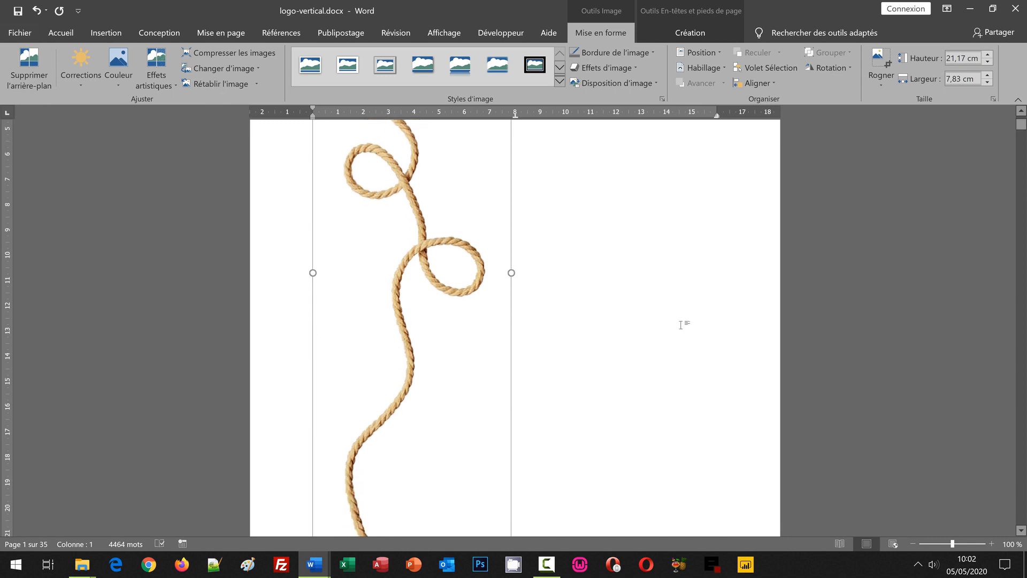
scroll(680, 325, "down", 1)
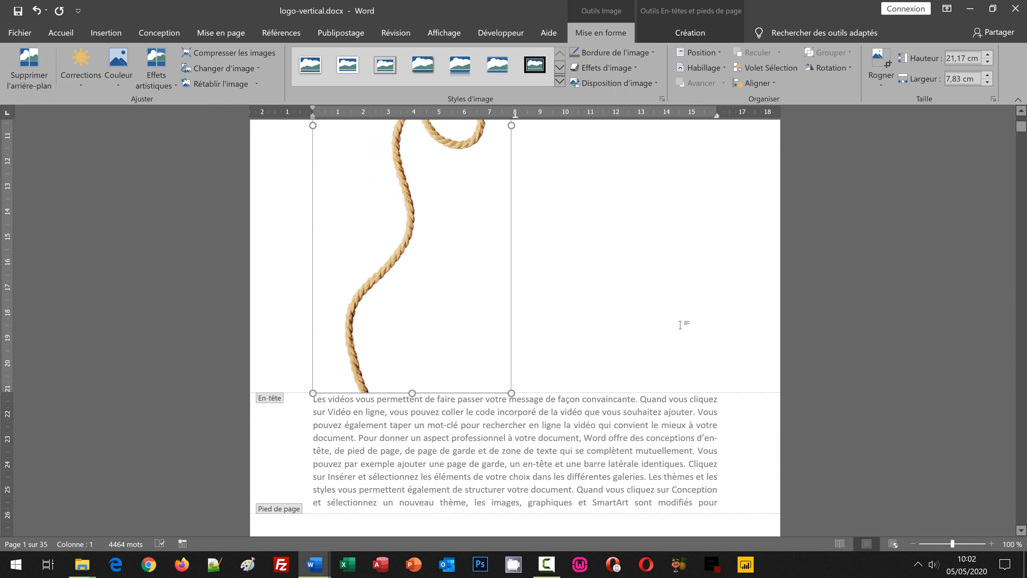
scroll(680, 325, "up", 9)
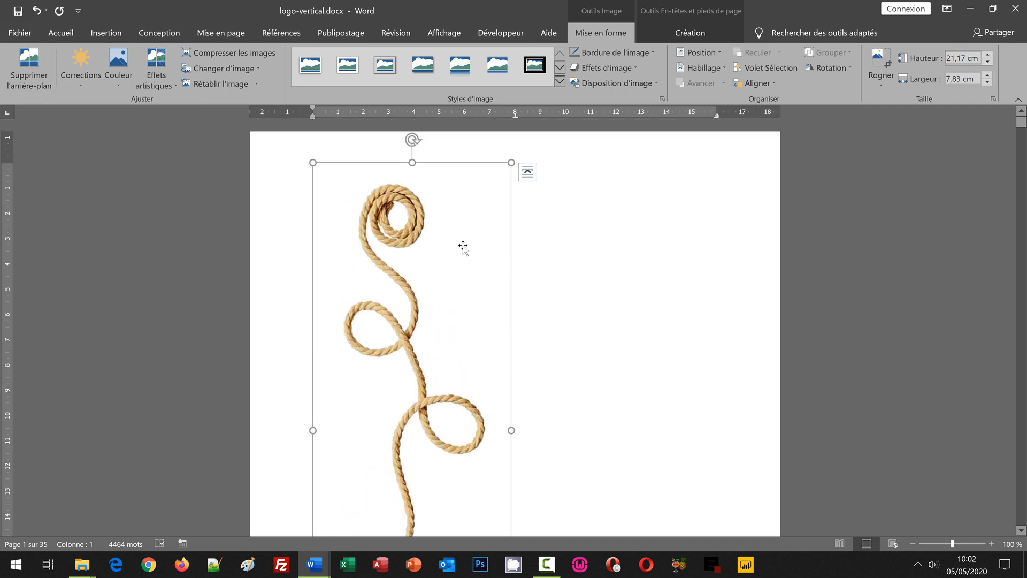
left_click(527, 172)
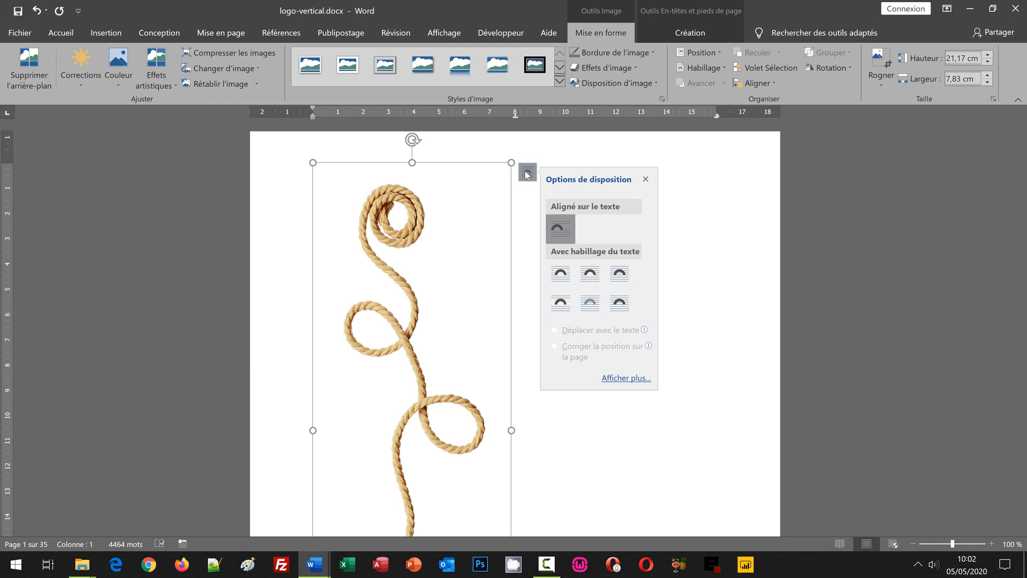
left_click(563, 281)
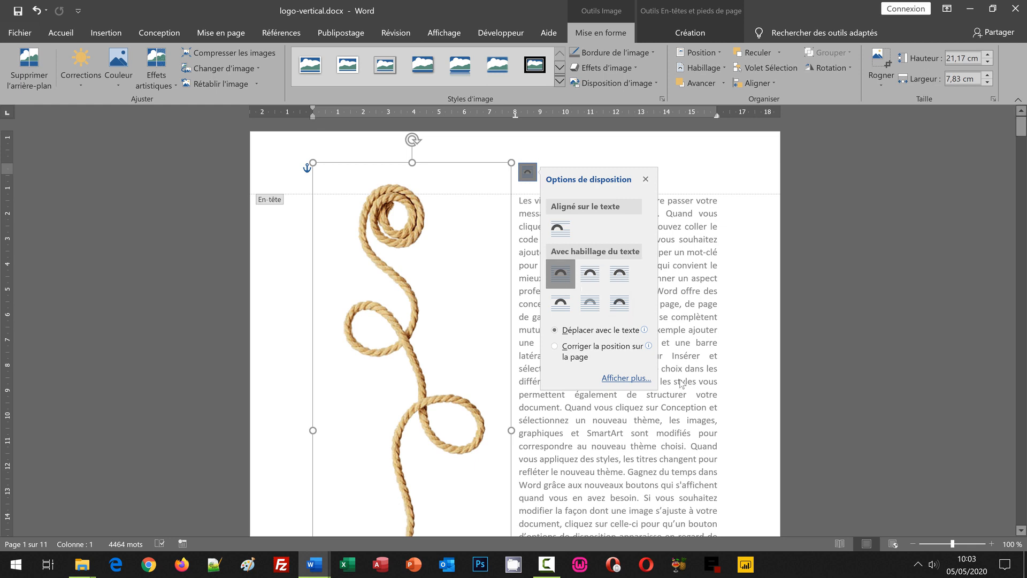
Step: Move the rope picture into the page and shrink it proportionally to about 9.31 cm high by 3.45 cm wide
scroll(670, 417, "down", 1)
scroll(670, 417, "down", 8)
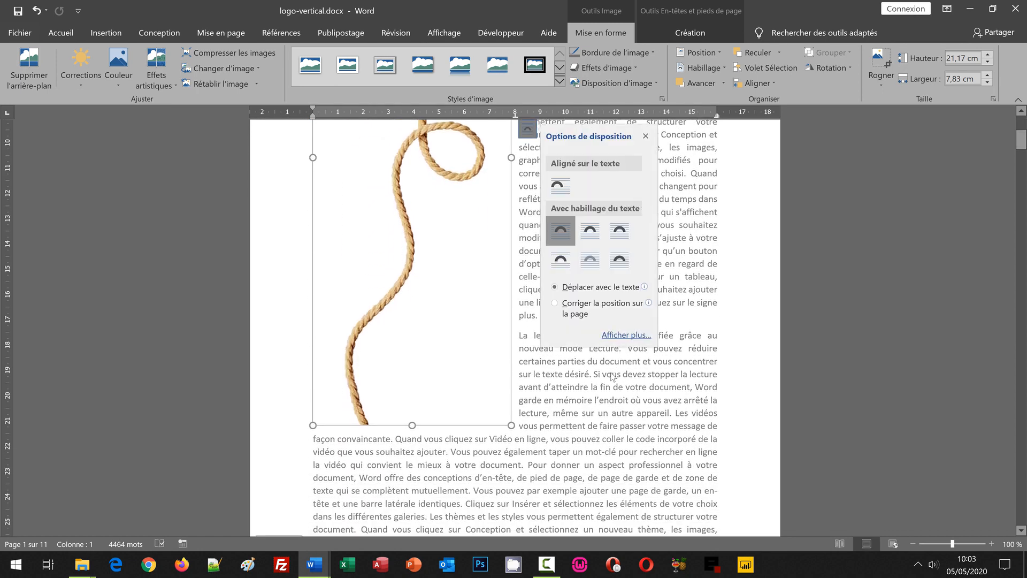
left_click_drag(511, 425, 391, 183)
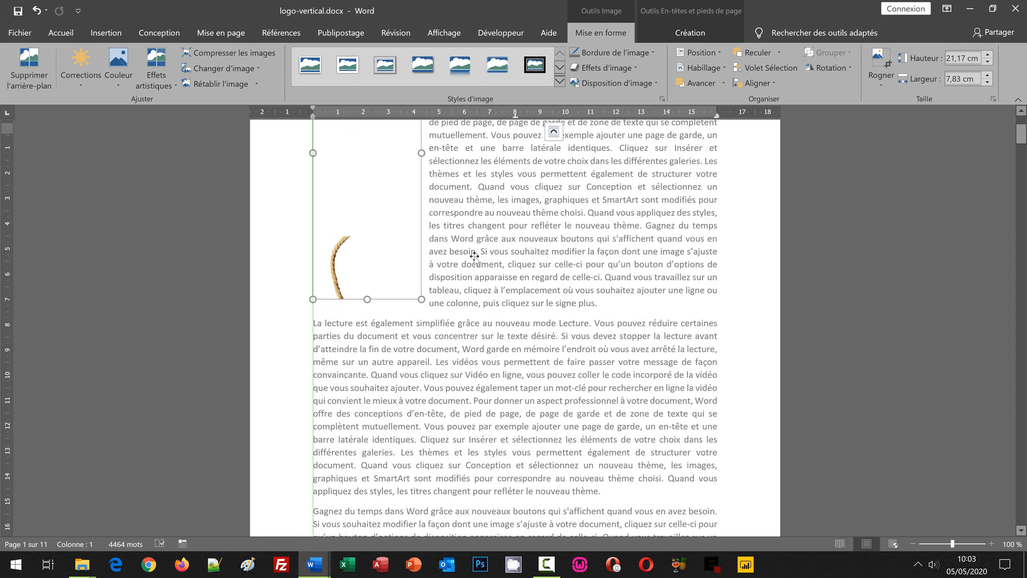
scroll(488, 268, "up", 5)
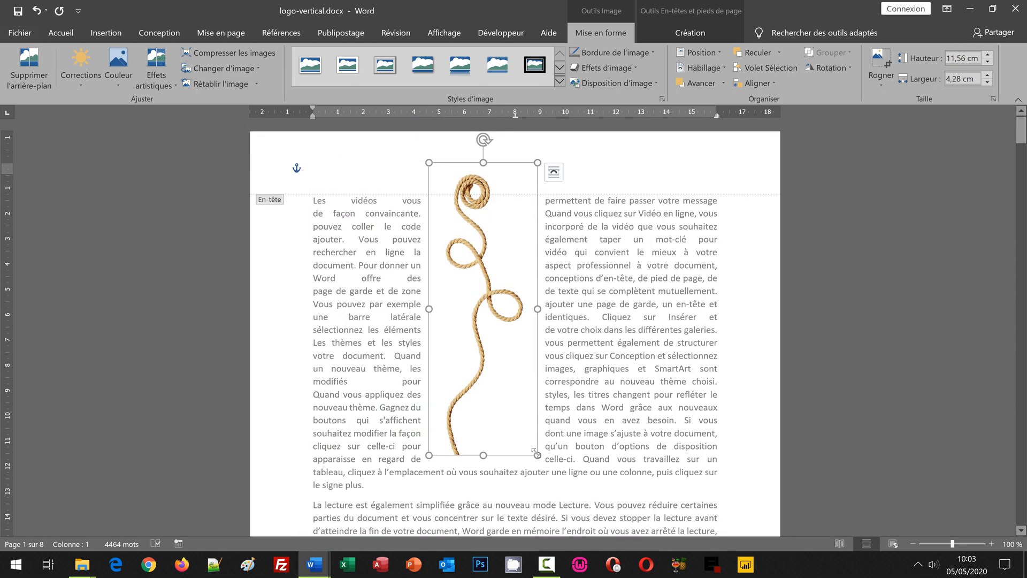
left_click_drag(536, 452, 499, 399)
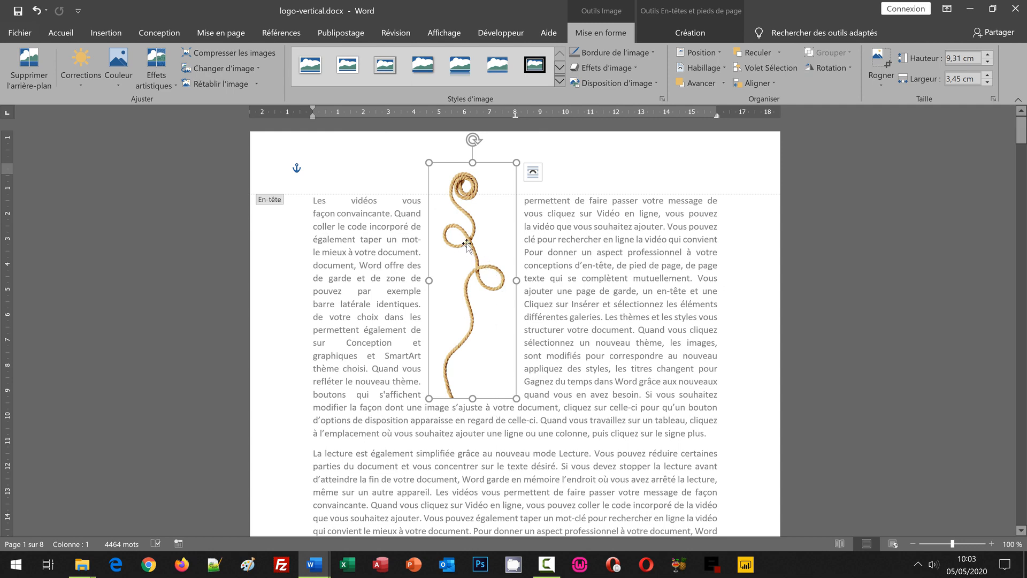
Step: Move the rope picture into the right page margin beside the first paragraphs and return to the body text
left_click_drag(468, 245, 730, 266)
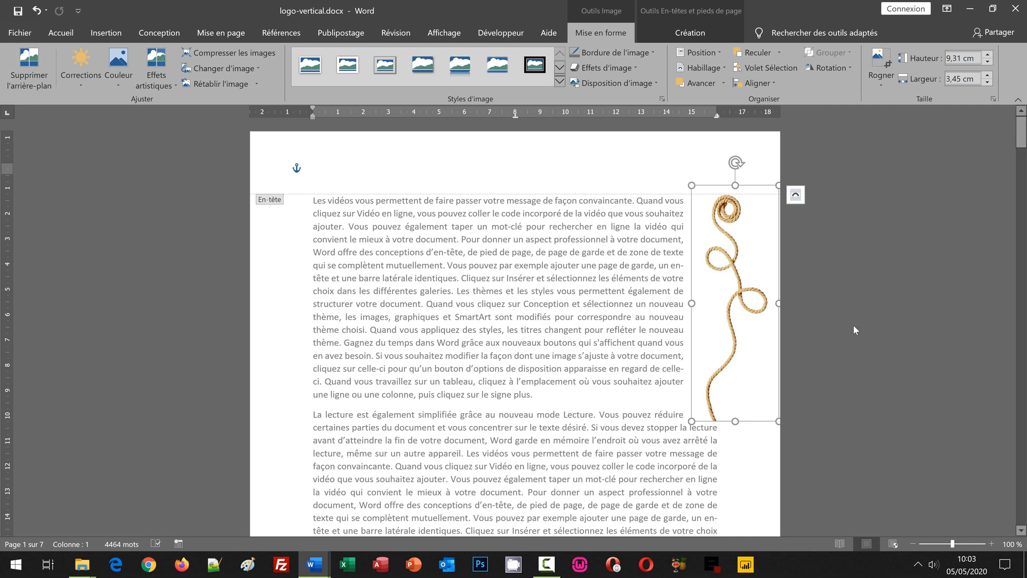
key("ctrl+z")
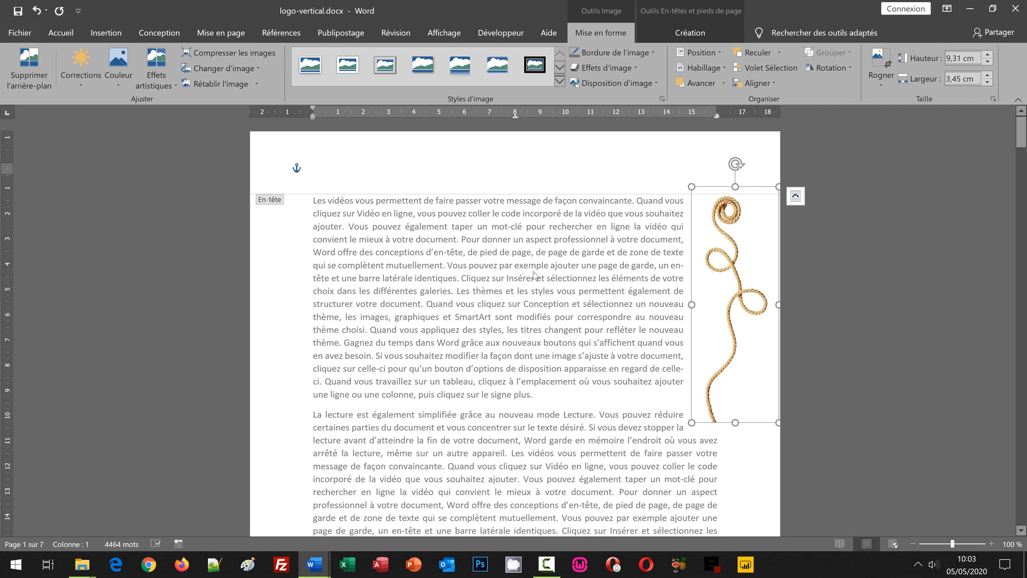
double_click(507, 267)
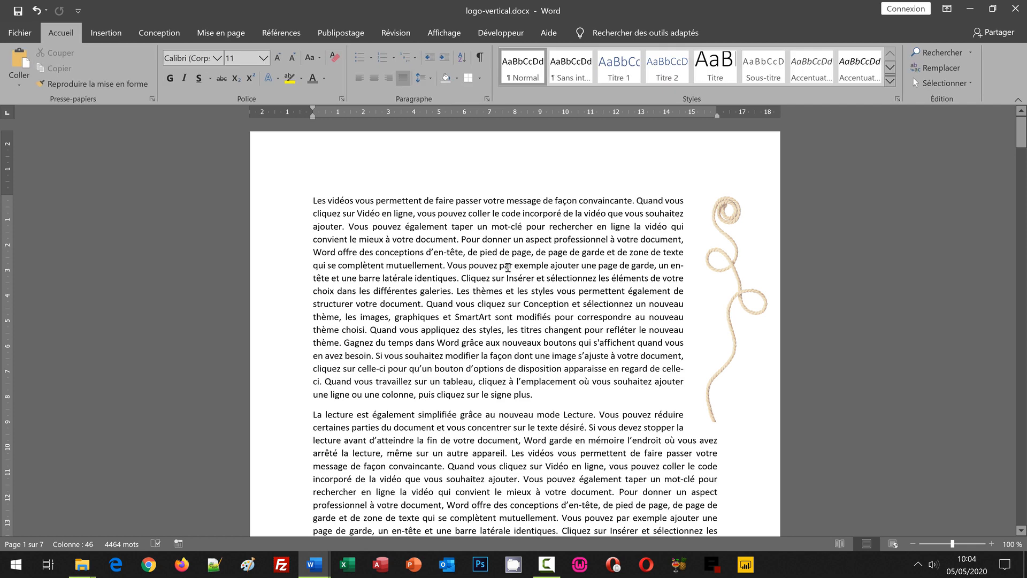
Step: Reopen the first page's header, change the rope picture's wrapping to tight, and close the header
scroll(577, 293, "down", 4)
scroll(577, 294, "down", 15)
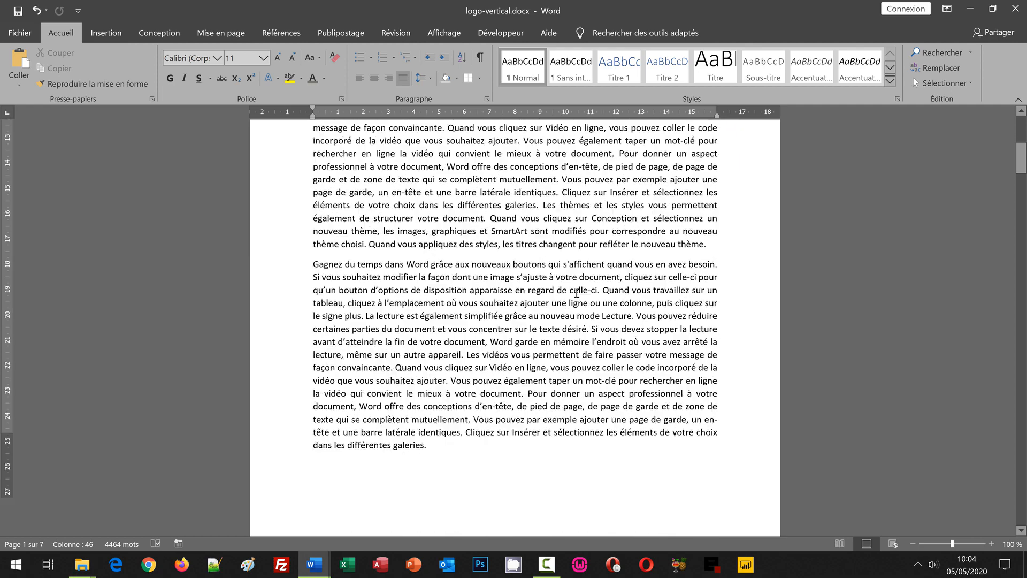
scroll(576, 293, "down", 9)
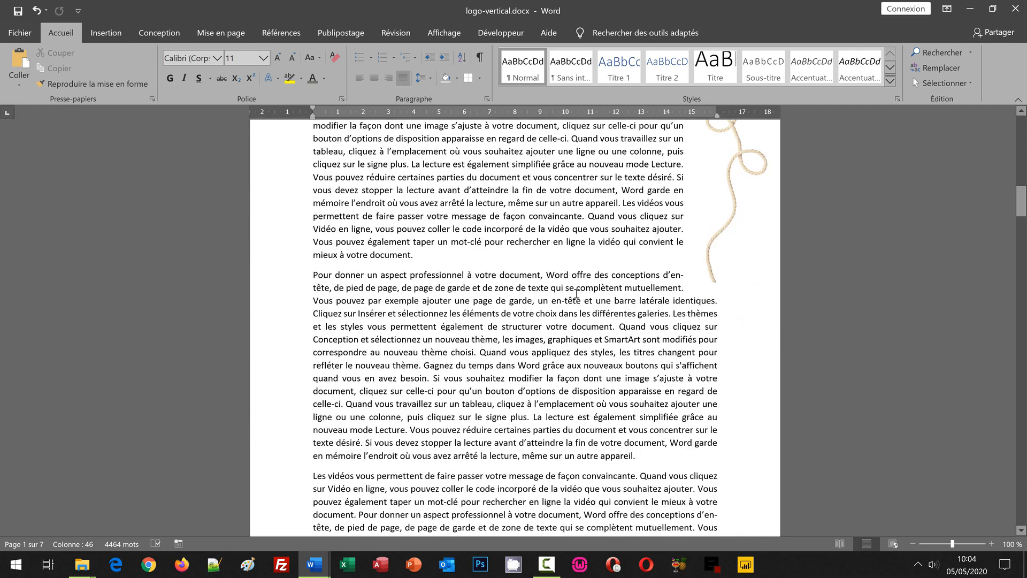
scroll(579, 298, "down", 3)
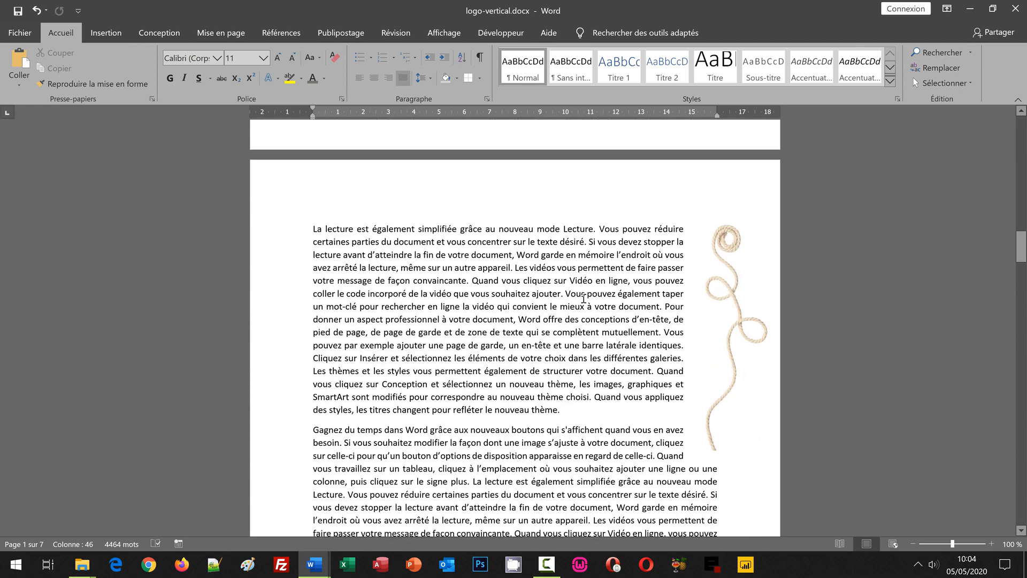
left_click_drag(1021, 248, 1026, 132)
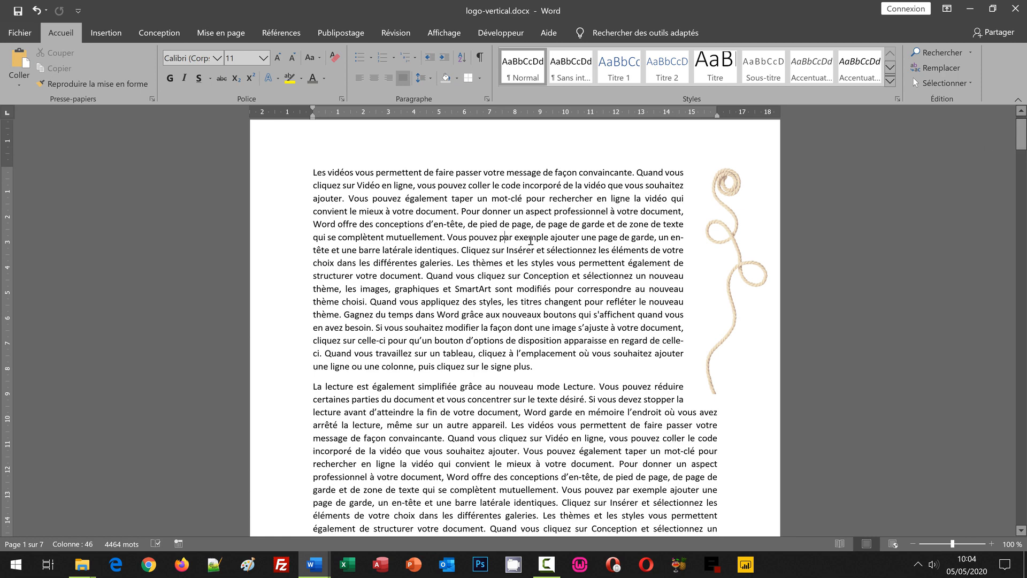
double_click(475, 146)
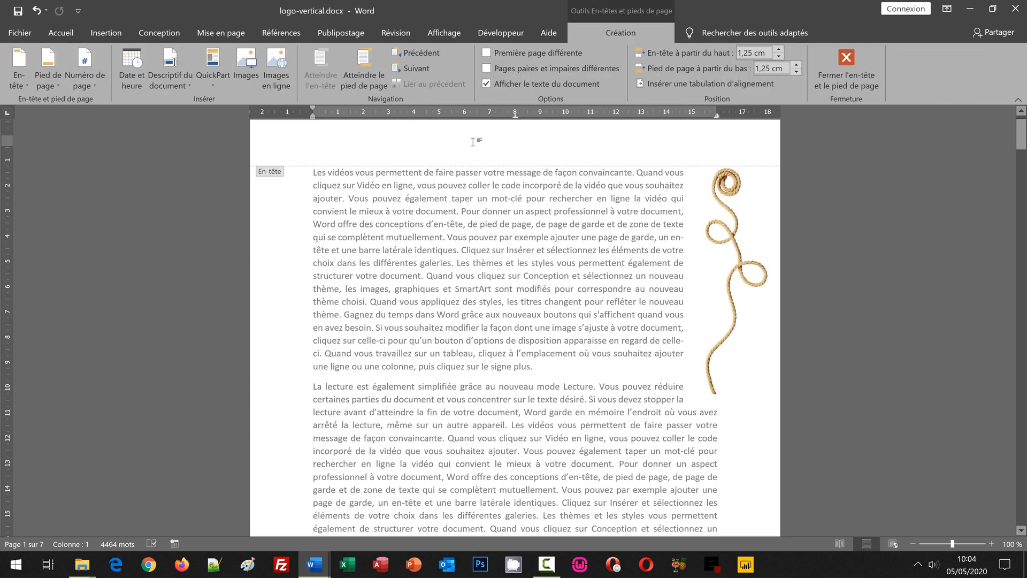
left_click(739, 216)
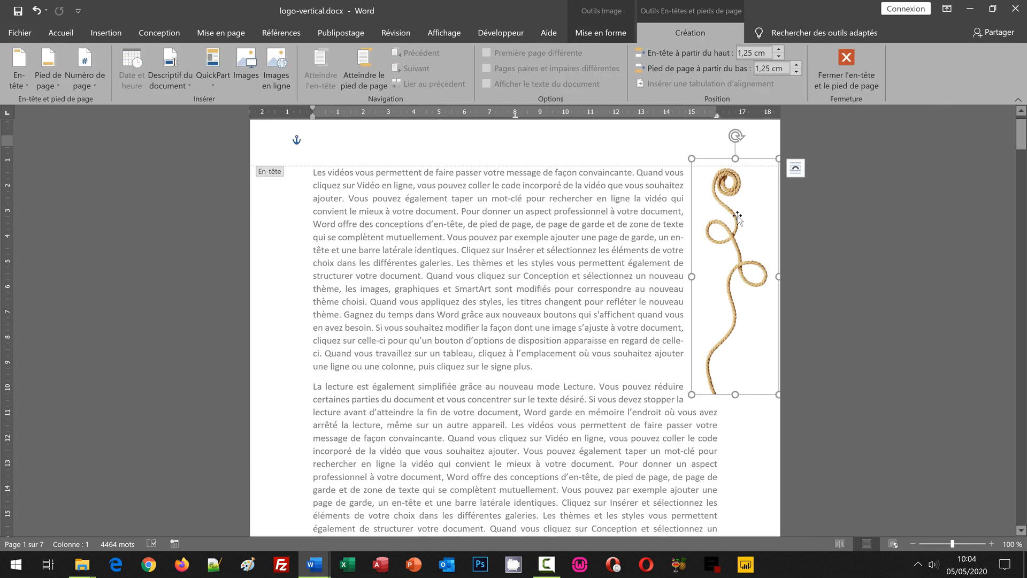
left_click(801, 169)
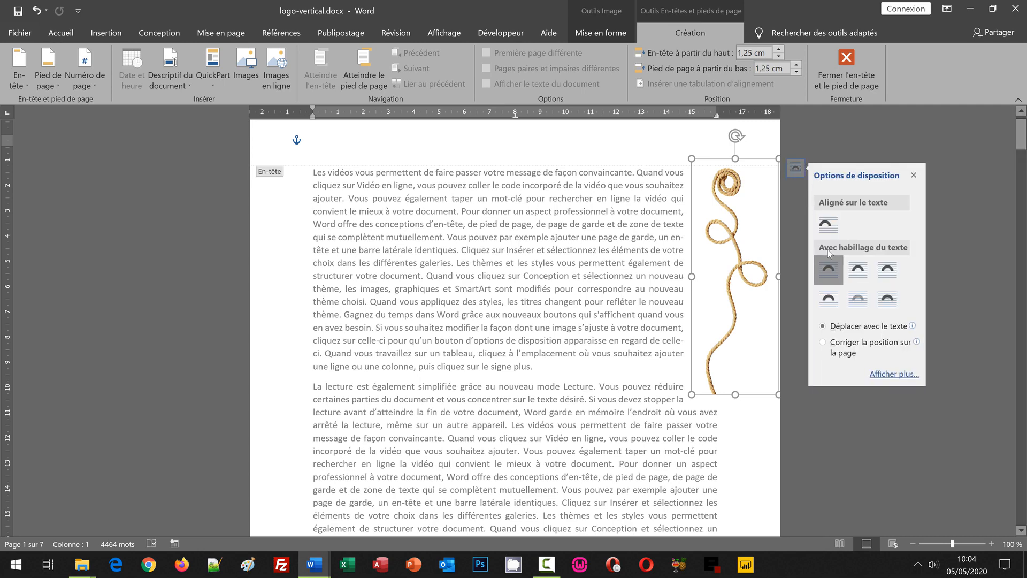
left_click(857, 273)
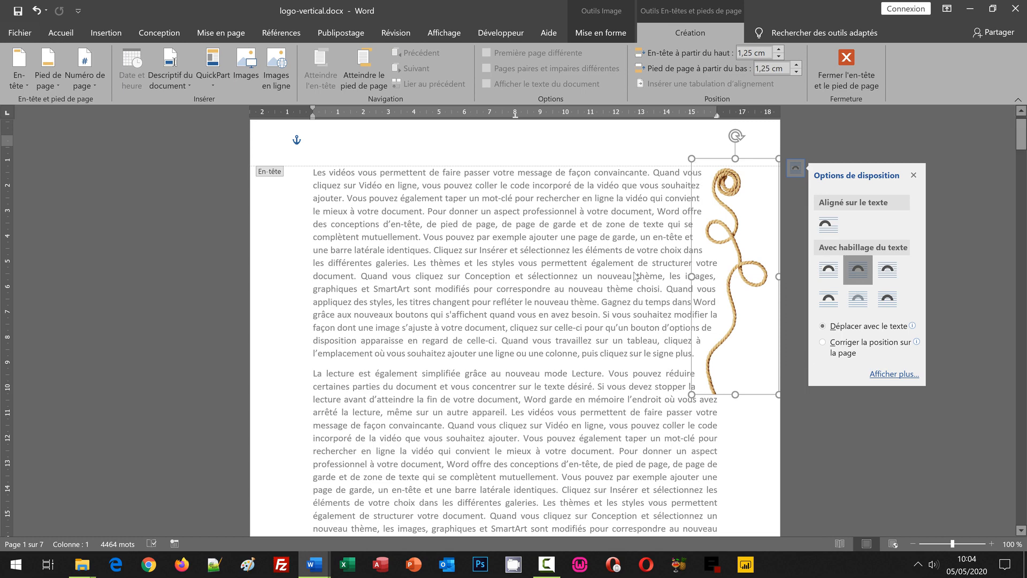
left_click(843, 87)
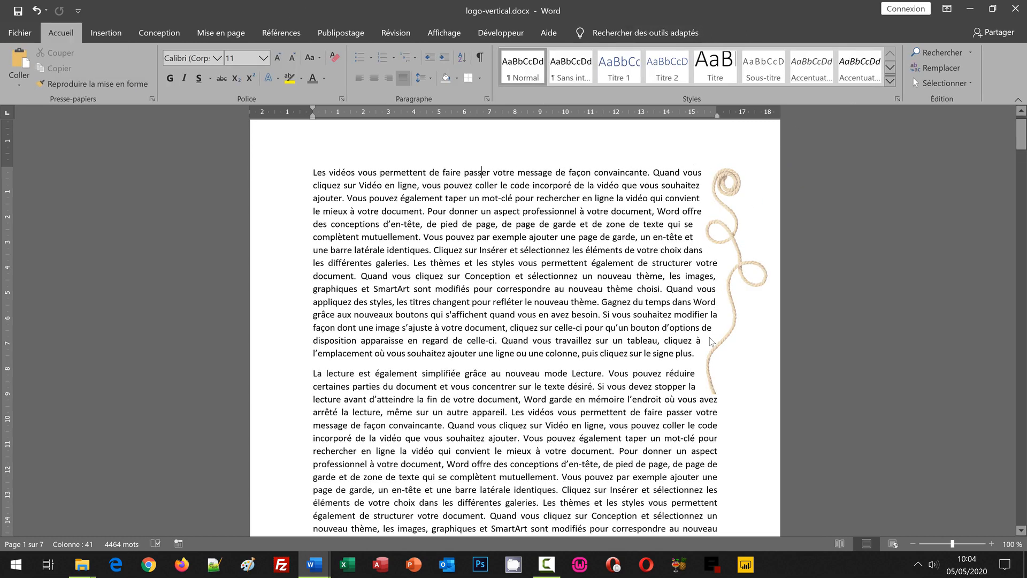
Step: Check the rope picture's repetition and the tight text wrapping on the following pages
scroll(668, 386, "down", 8)
scroll(669, 386, "down", 14)
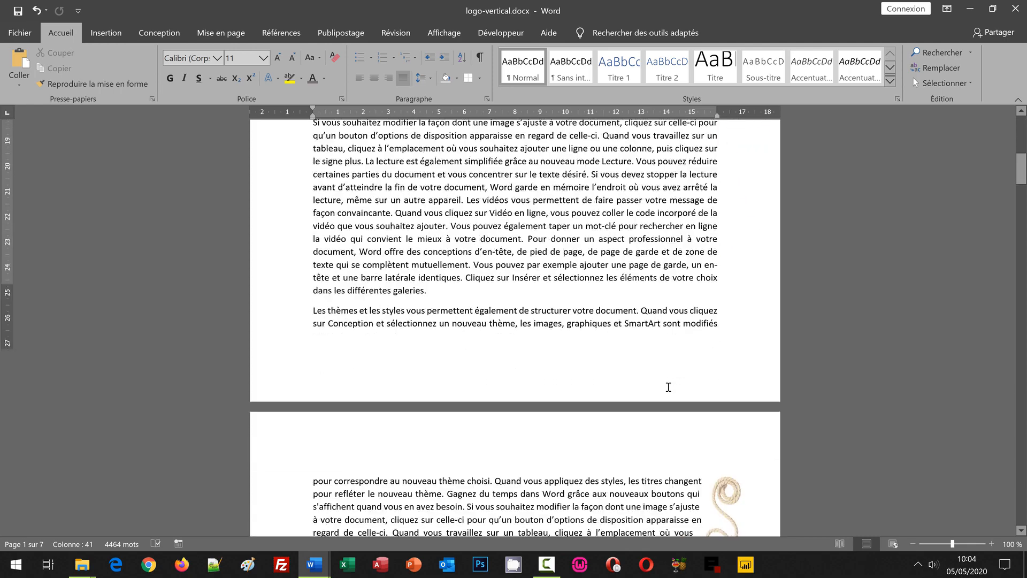
scroll(668, 386, "down", 17)
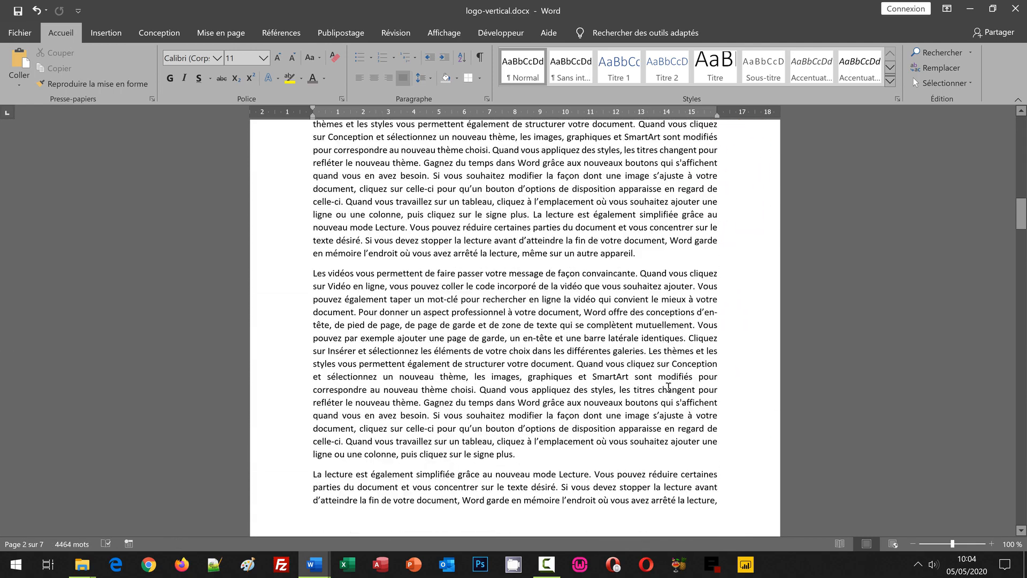
scroll(668, 386, "down", 1)
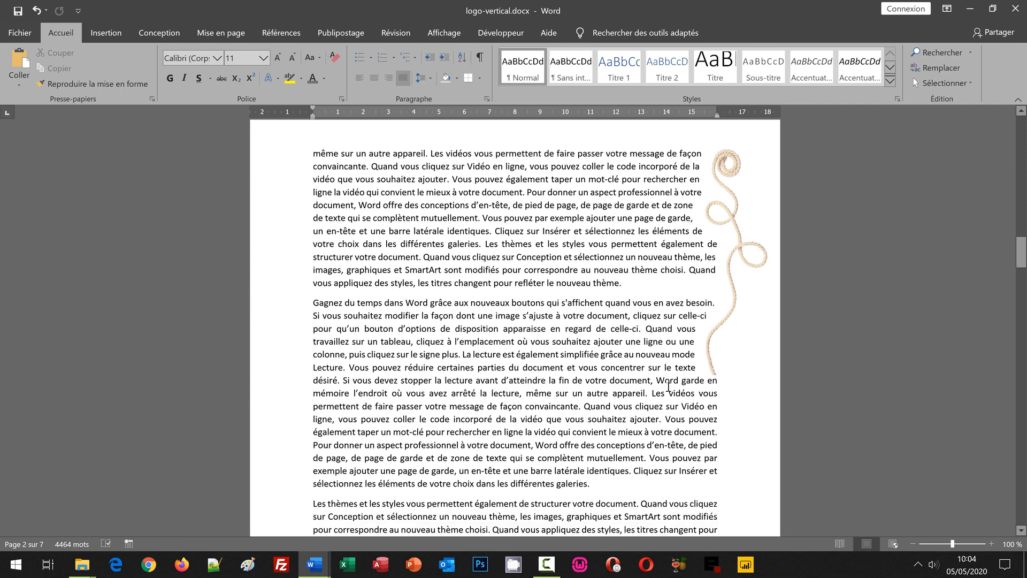